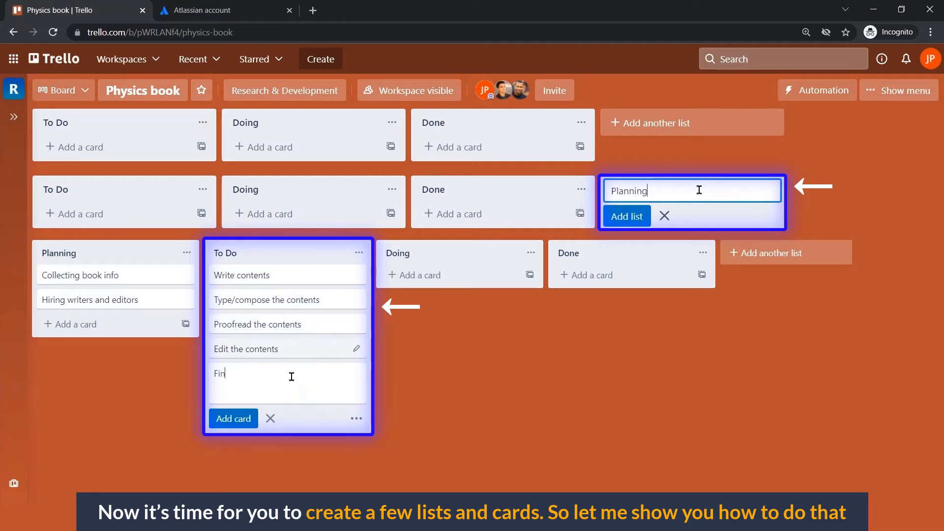
pyautogui.press('Return')
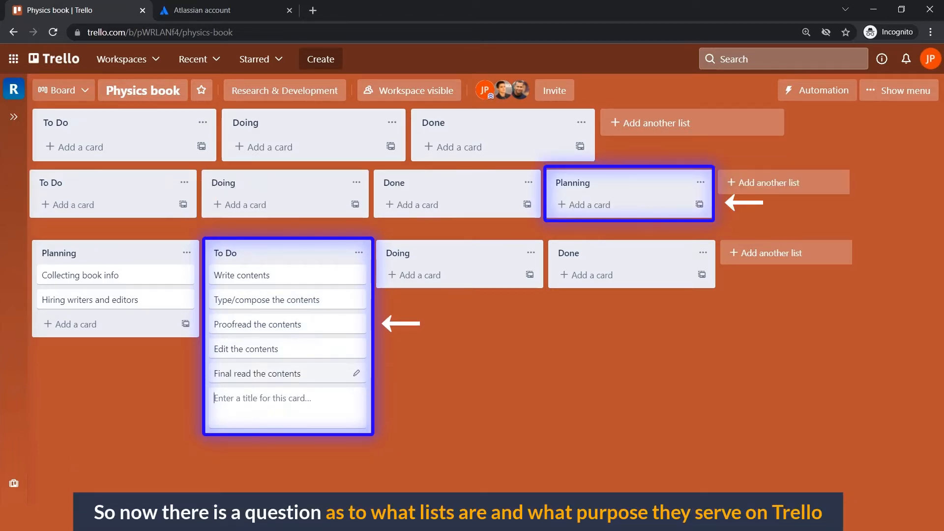
pyautogui.press('Escape')
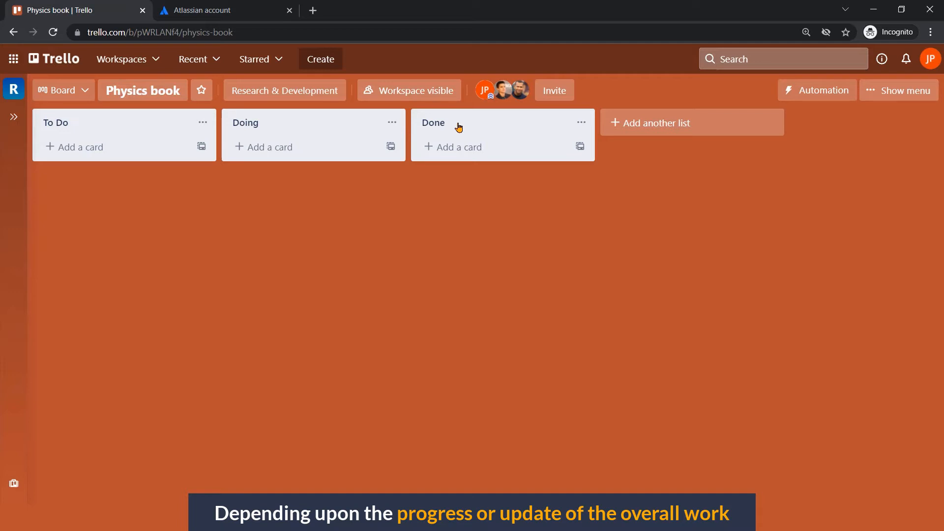
# Step: Add a list named "Planning" to the Physics book board and move it ahead of the To Do list
pyautogui.click(620, 133)
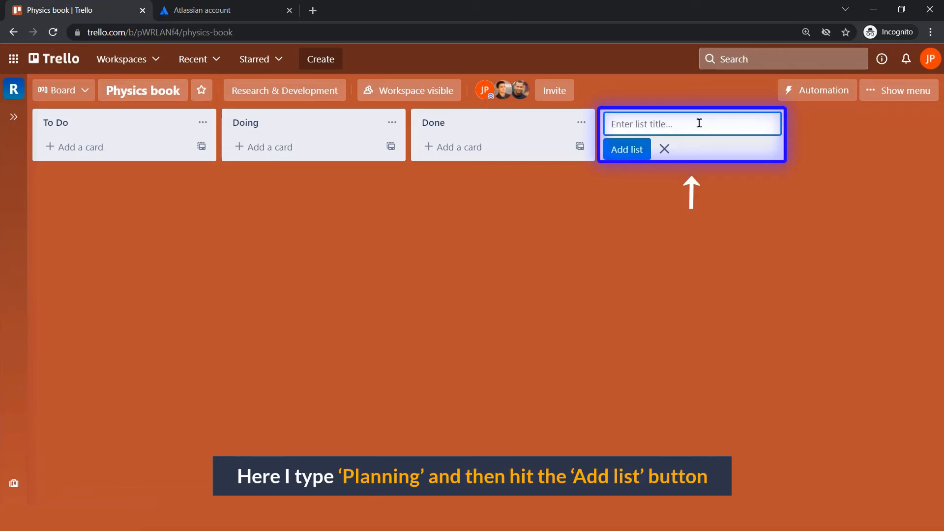
pyautogui.write('Planning')
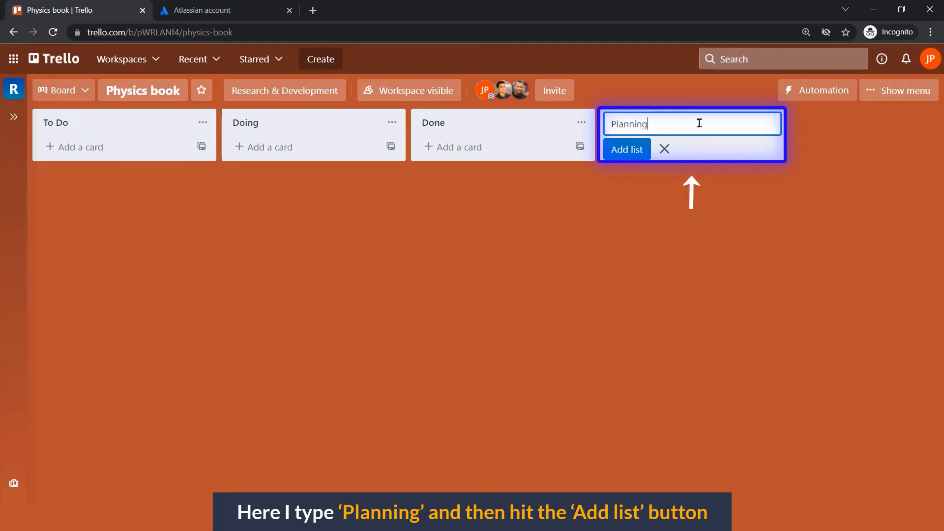
pyautogui.click(627, 150)
pyautogui.hotkey('ctrl', '0')
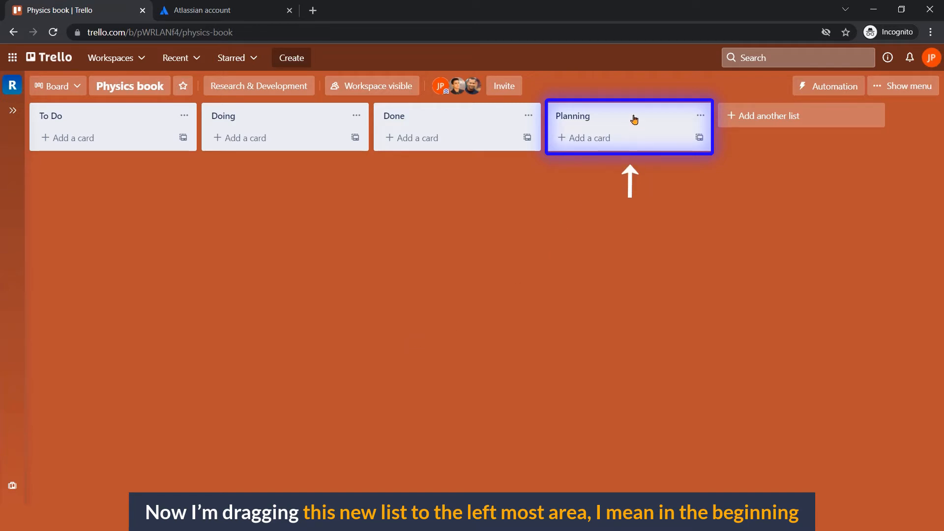
pyautogui.moveTo(635, 113); pyautogui.dragTo(120, 109)
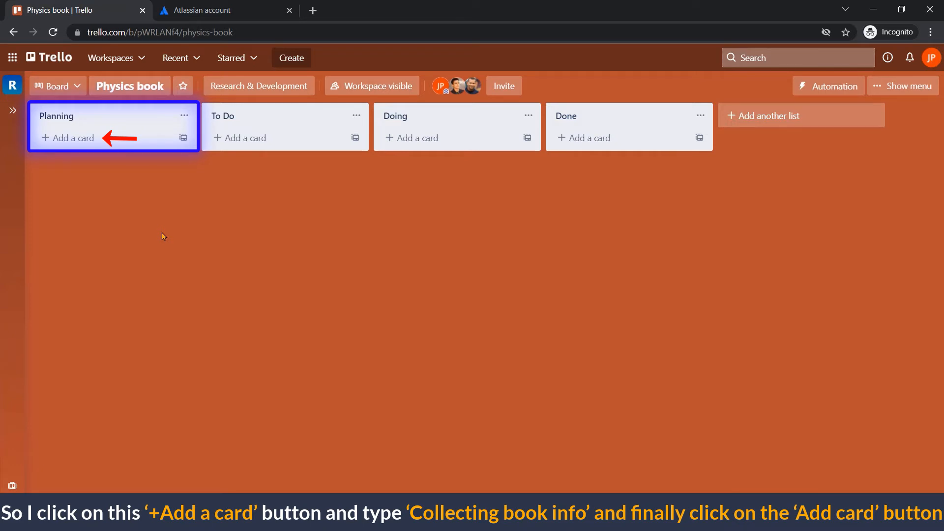
# Step: Add the cards "Collecting book info" and "Hiring writers and editors" to the Planning list
pyautogui.click(88, 139)
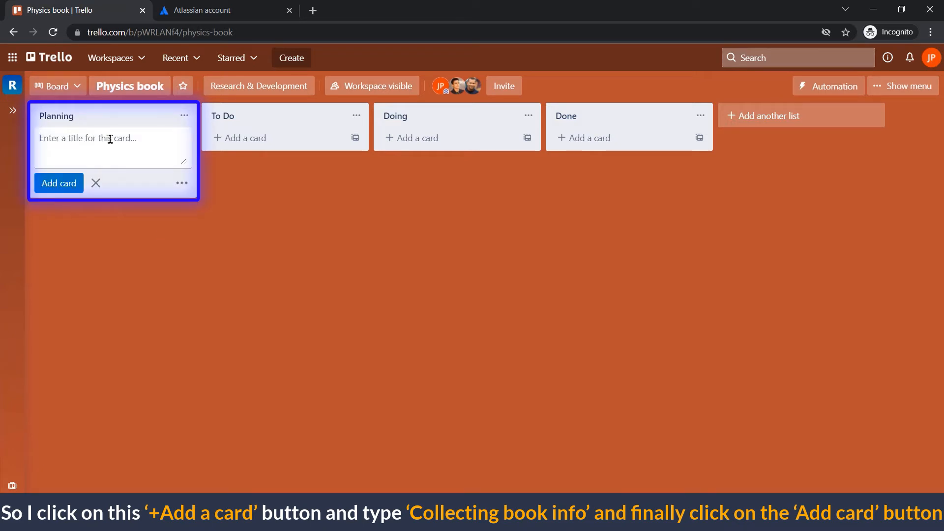
pyautogui.write('Collecting book info')
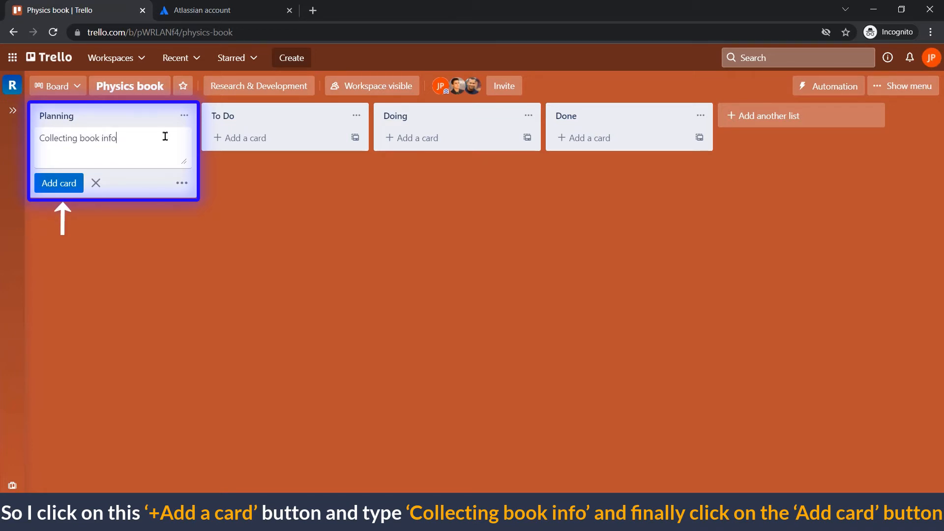
pyautogui.click(57, 189)
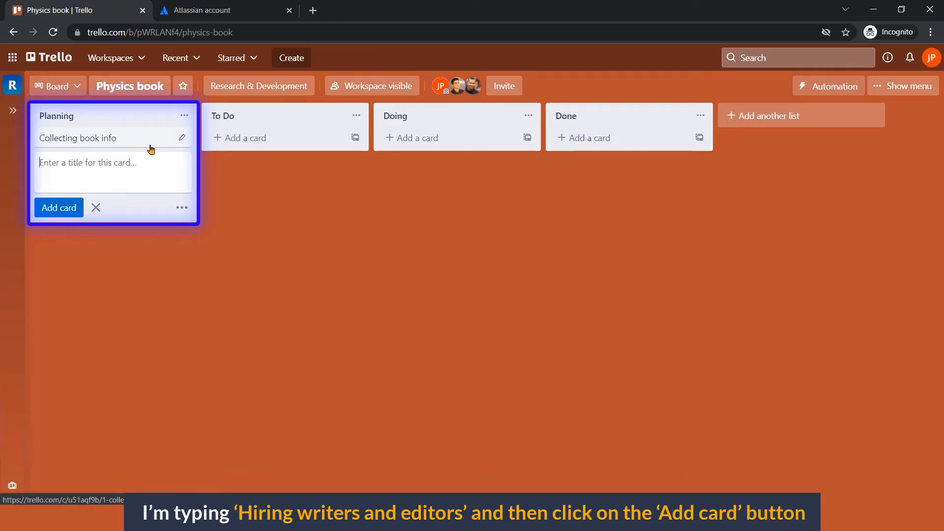
pyautogui.write('Hi')
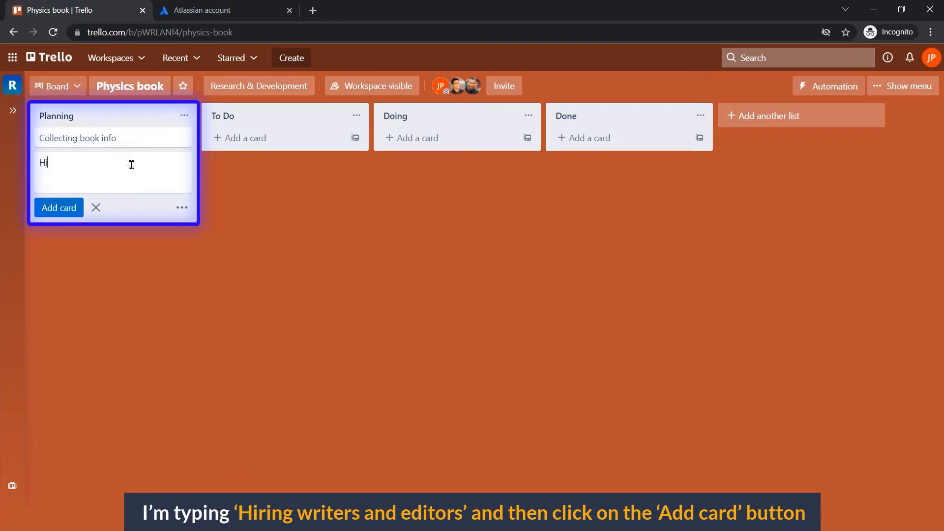
pyautogui.write('ring writers and editors')
pyautogui.click(59, 208)
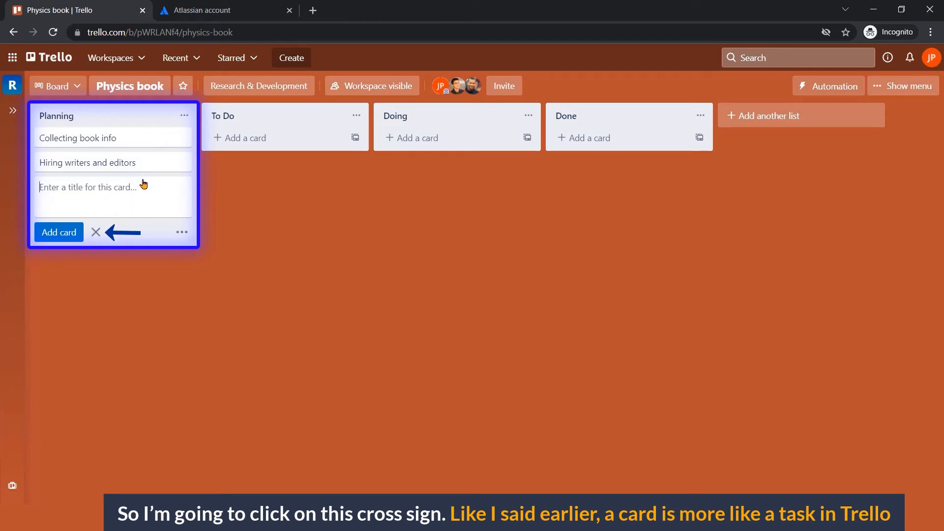
pyautogui.click(95, 232)
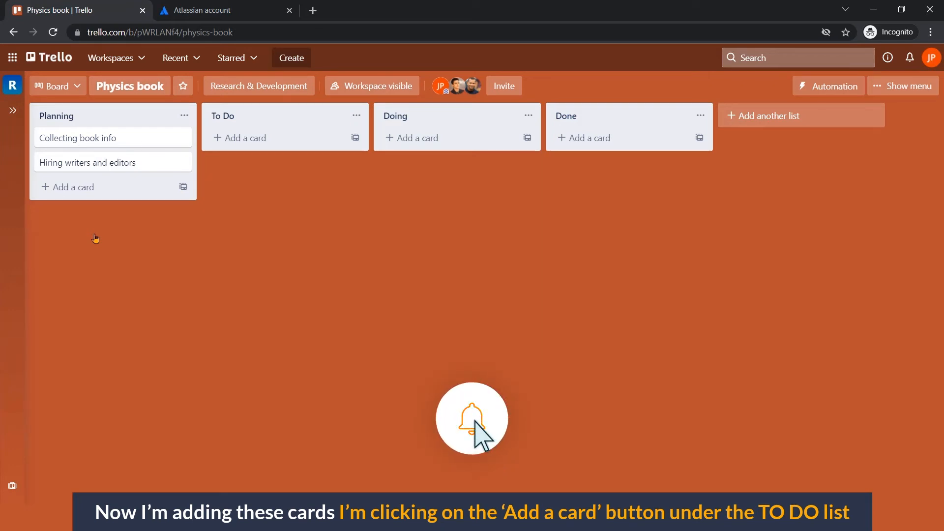
# Step: Add the cards "Write contents" and "Type/compose the contents" to the To Do list
pyautogui.click(222, 141)
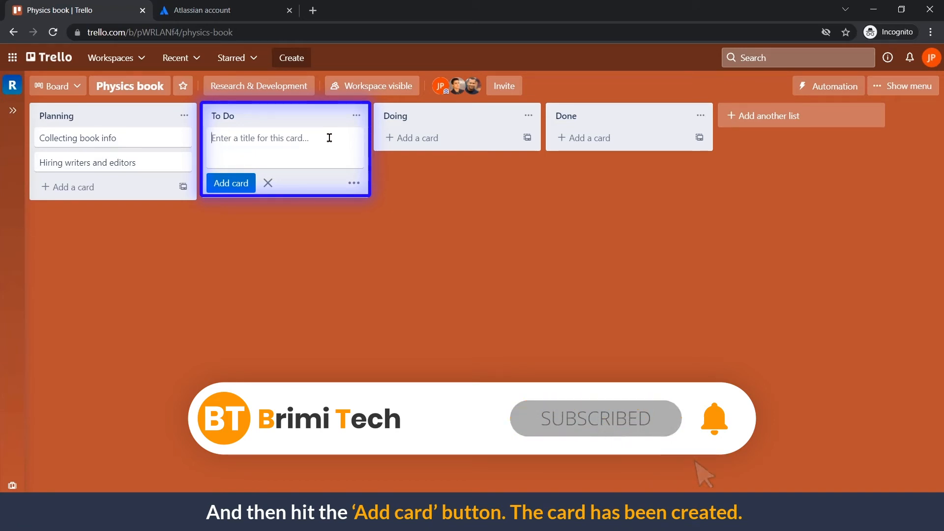
pyautogui.write('Write contents')
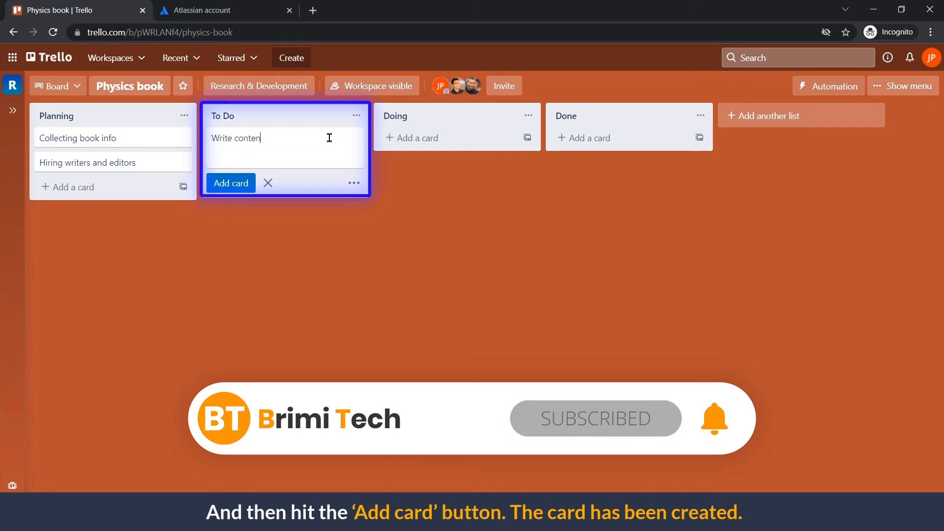
pyautogui.click(231, 183)
pyautogui.write('Type/compose the contents')
pyautogui.click(245, 207)
# Step: Add the cards "Proofread the contents", "Edit the contents" and "Final read the contents" to the To Do list
pyautogui.write('Proofrea')
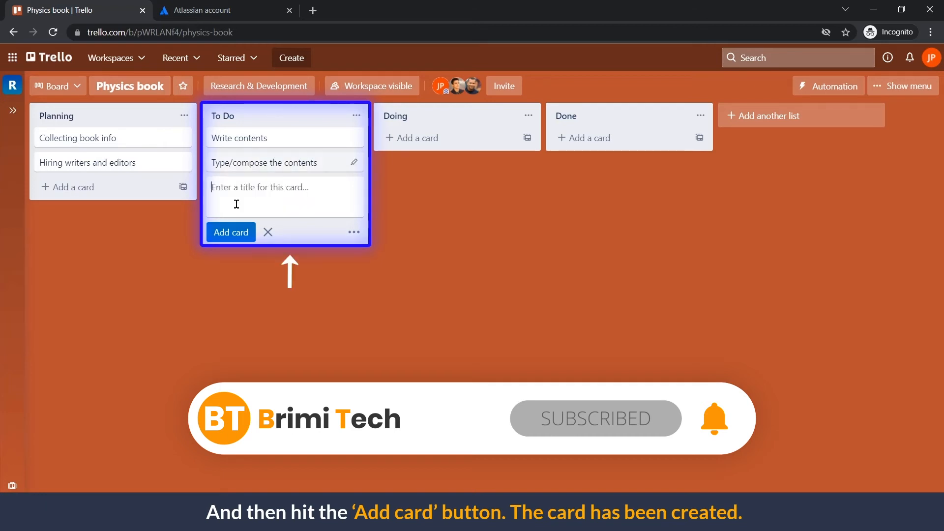
pyautogui.write('d the contents')
pyautogui.press('Return')
pyautogui.write('Edit the contents')
pyautogui.press('Return')
pyautogui.write('Final read the co')
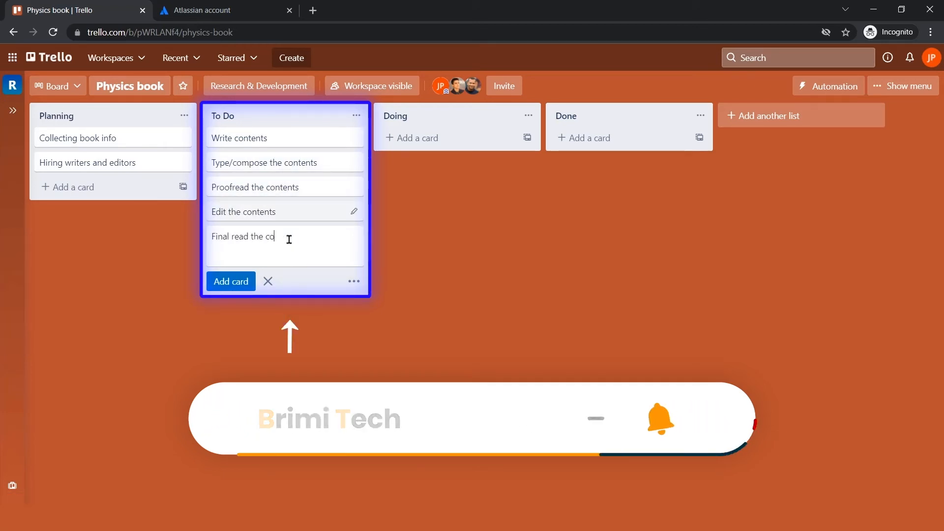
pyautogui.write('ntents')
pyautogui.press('Return')
pyautogui.click(268, 306)
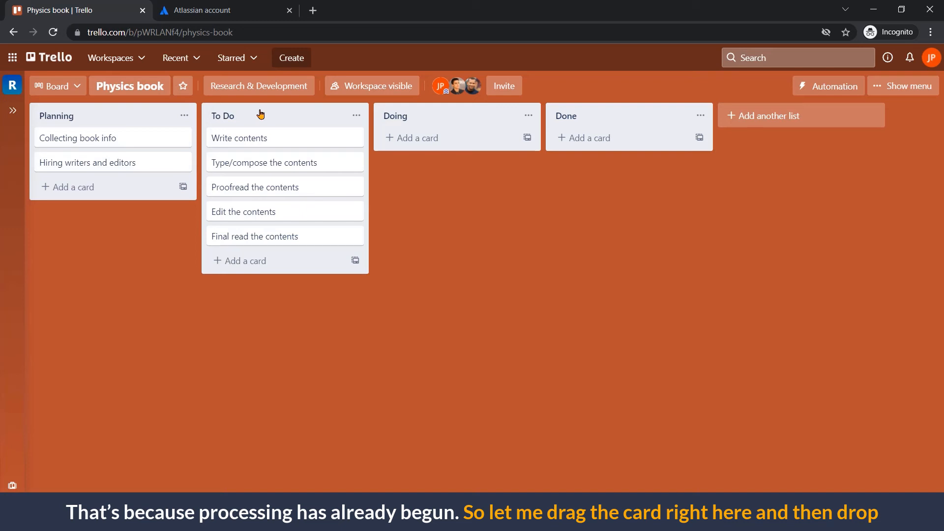
# Step: Move the "Write contents" card to Doing and both Planning cards to Done, with "Hiring writers and editors" above "Collecting book info"
pyautogui.moveTo(285, 139); pyautogui.dragTo(450, 137)
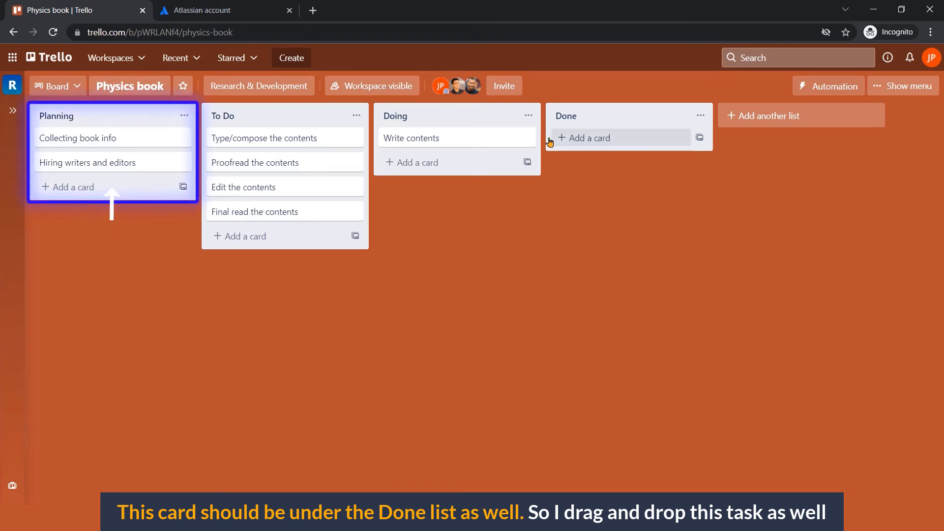
pyautogui.moveTo(142, 166)
pyautogui.mouseDown()
pyautogui.moveTo(418, 134)
pyautogui.moveTo(660, 143)
pyautogui.mouseUp()
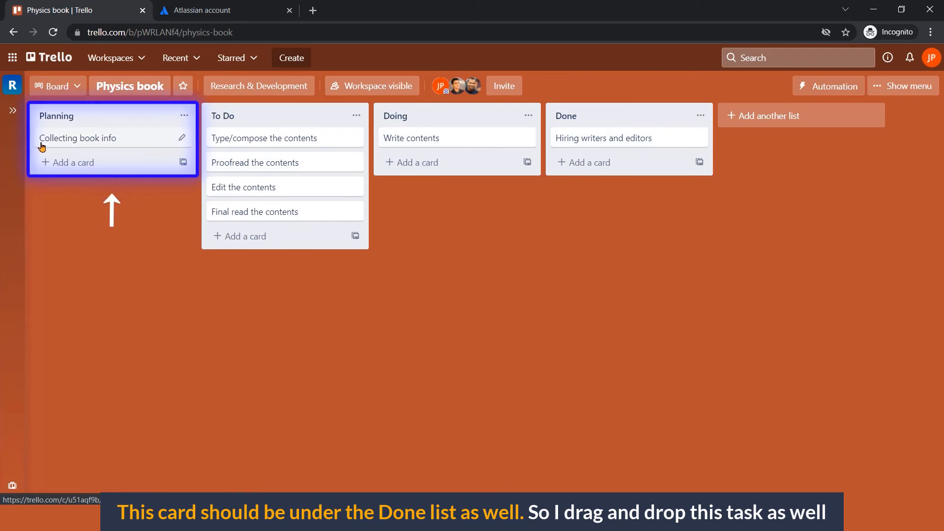
pyautogui.moveTo(129, 142)
pyautogui.mouseDown()
pyautogui.moveTo(434, 154)
pyautogui.moveTo(657, 185)
pyautogui.moveTo(648, 160)
pyautogui.mouseUp()
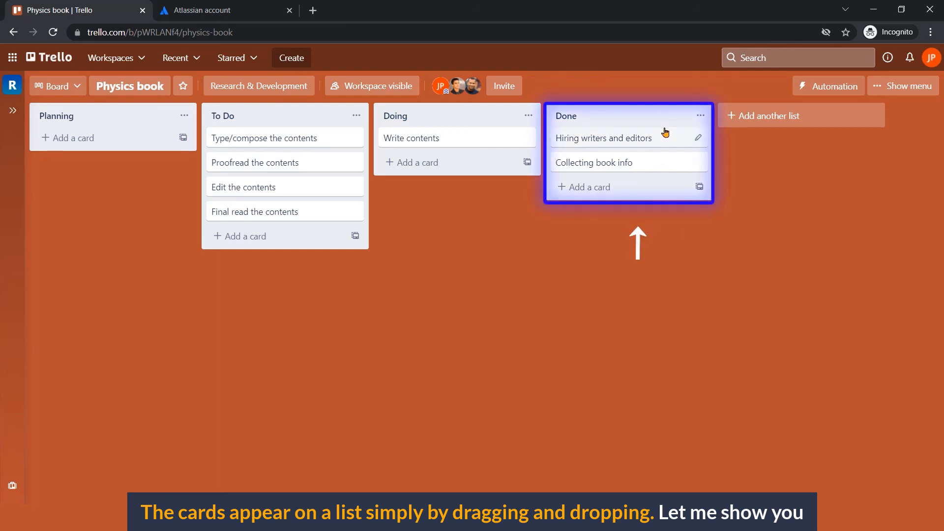
pyautogui.moveTo(667, 134); pyautogui.dragTo(659, 163)
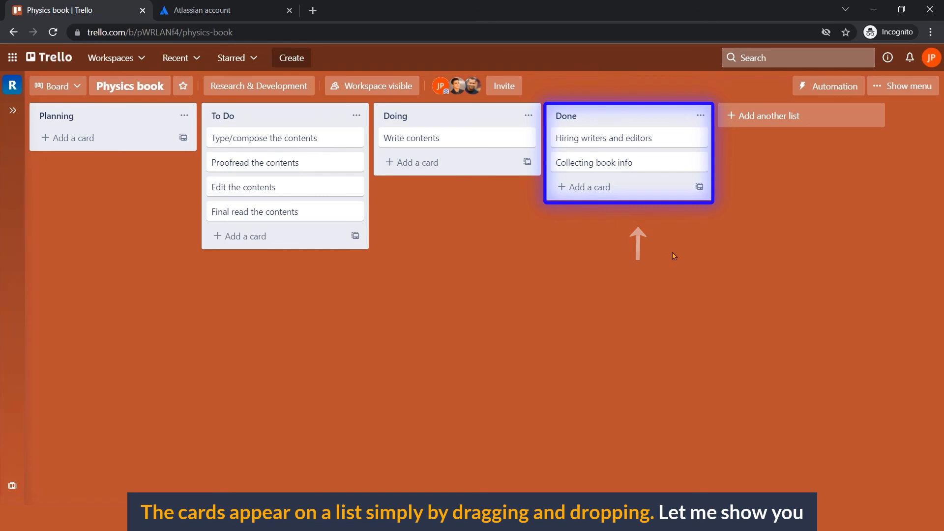